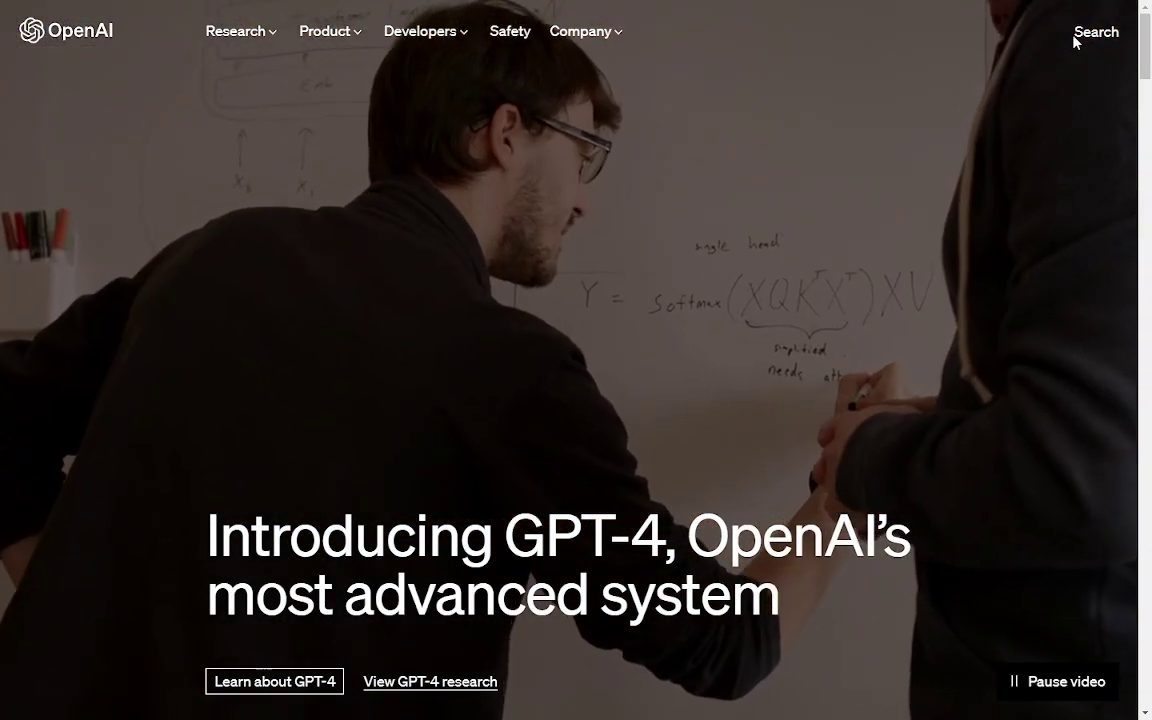
# Launch ChatGPT from the OpenAI site's Introducing ChatGPT page and open its login form
pyautogui.click(1112, 36)
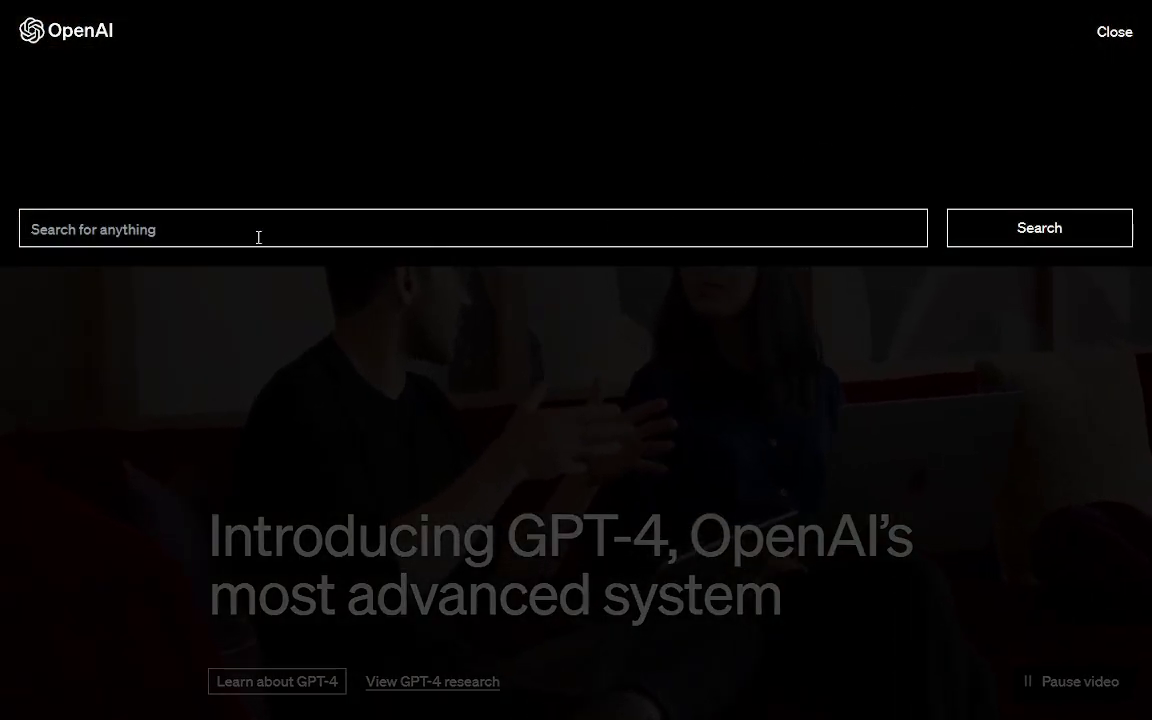
pyautogui.click(50, 36)
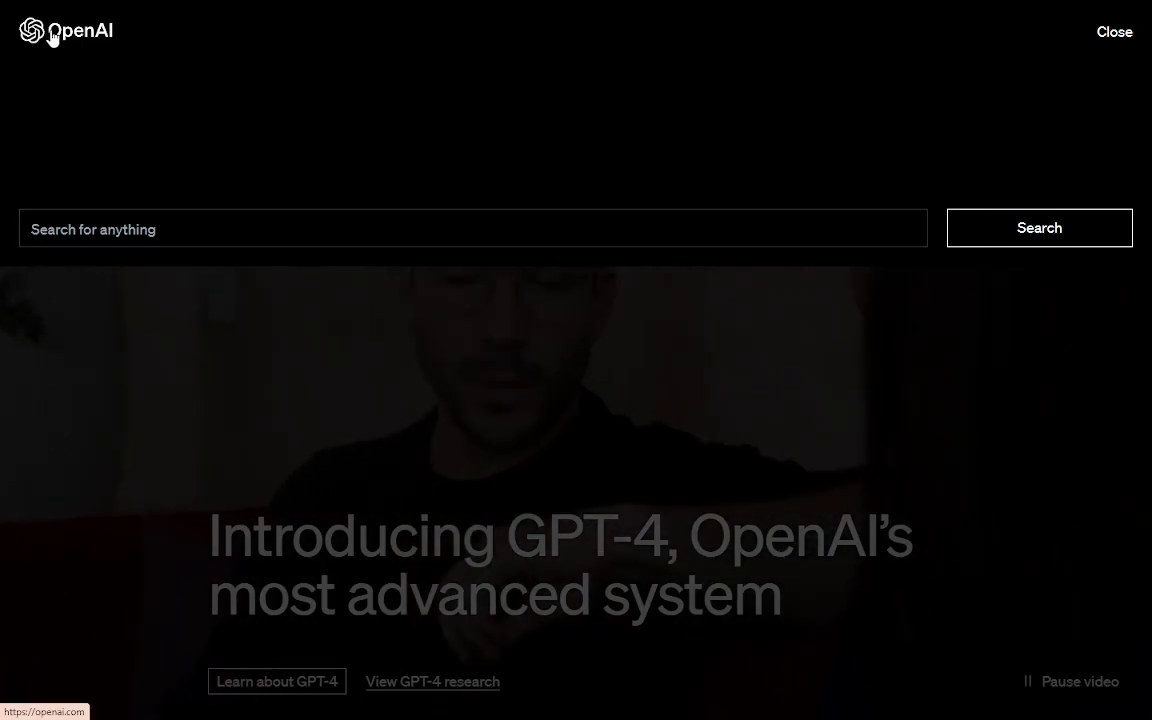
pyautogui.click(337, 450)
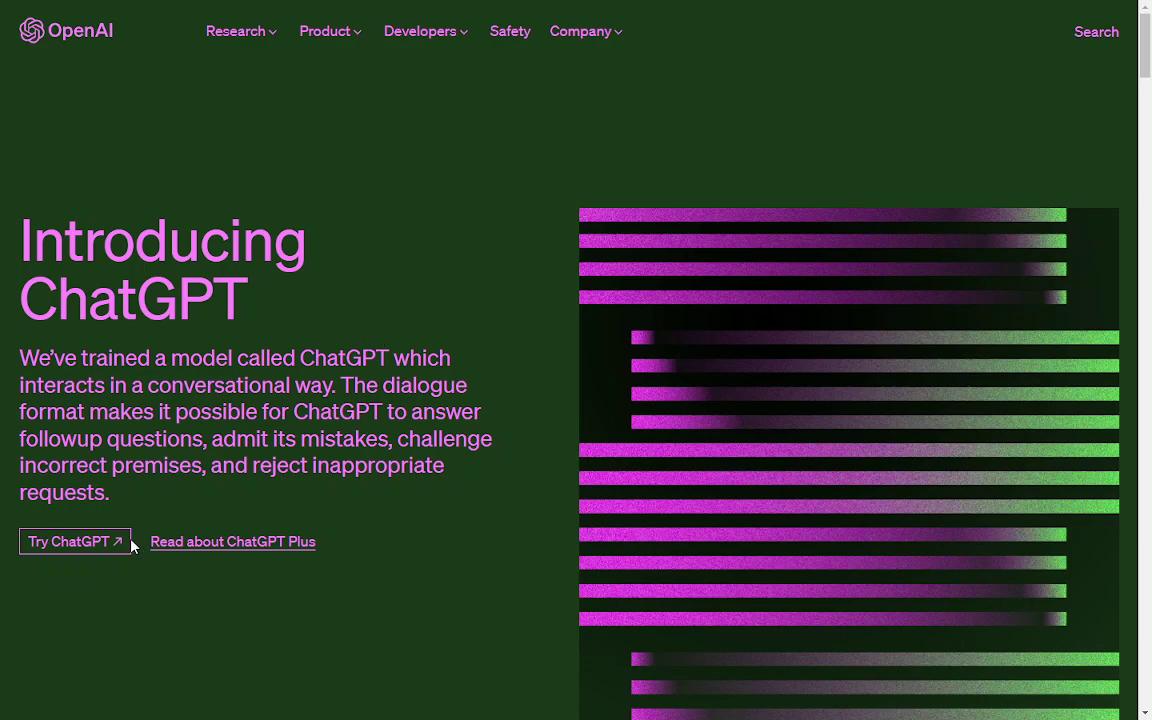
pyautogui.click(72, 553)
pyautogui.click(90, 546)
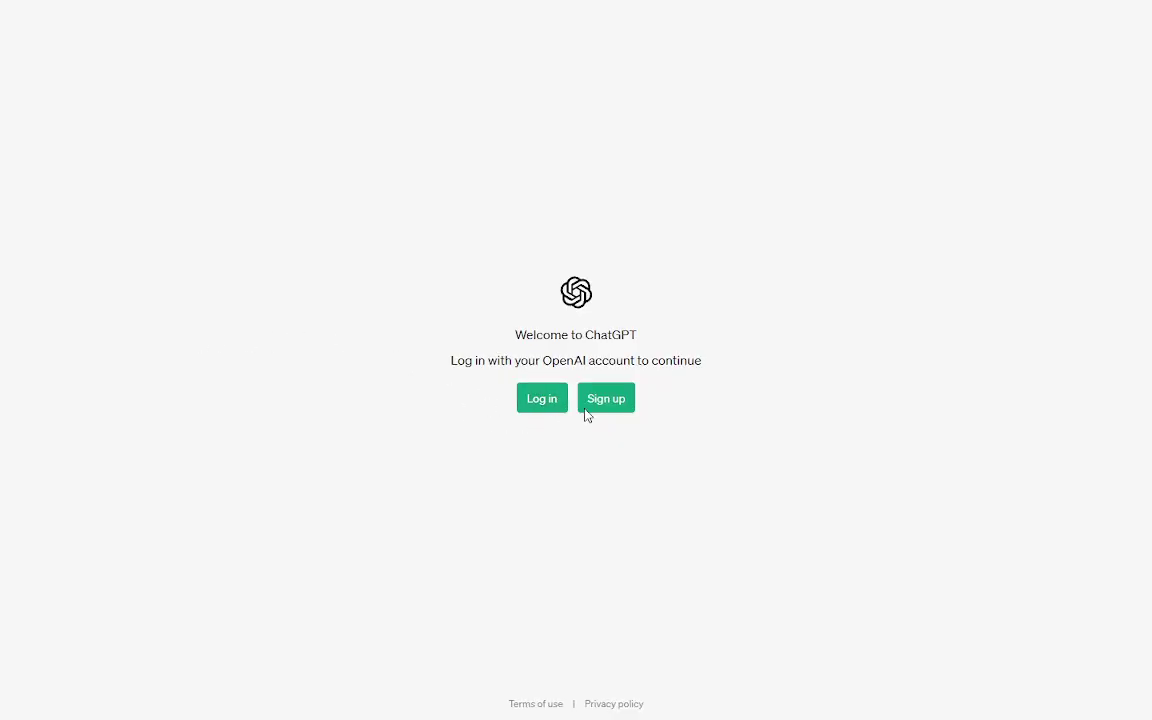
pyautogui.click(543, 409)
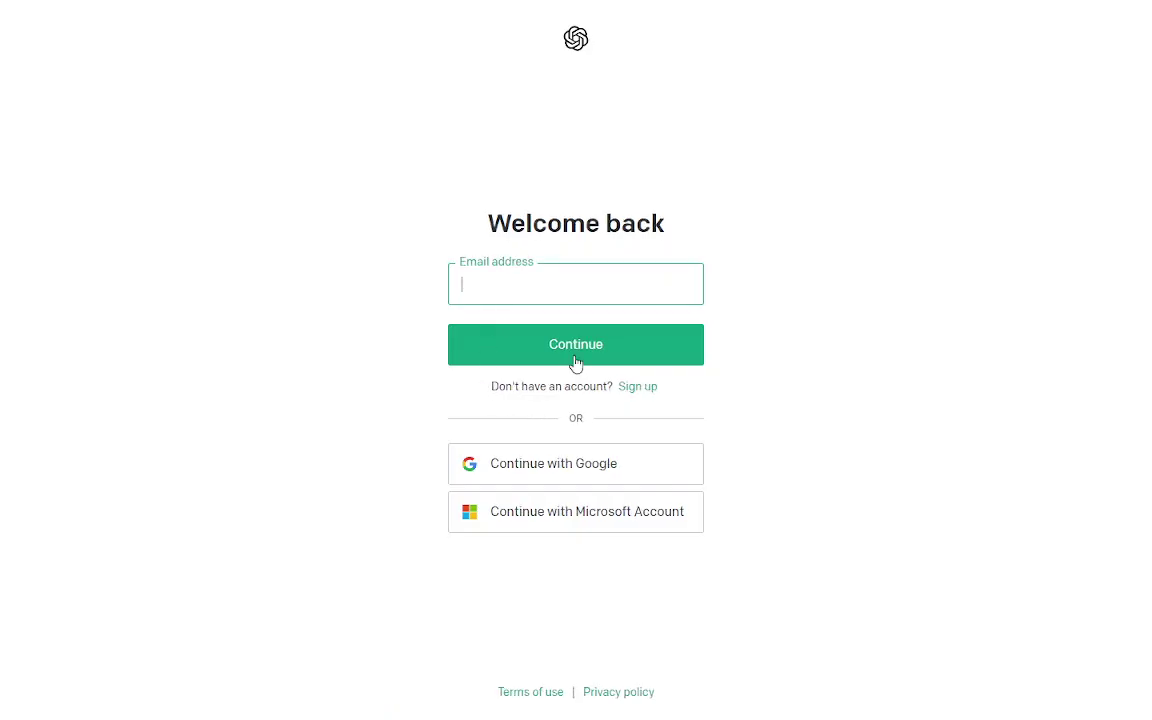
# Try to sign up for a new account with a saved email address, and return to logging in with an existing account
pyautogui.click(638, 387)
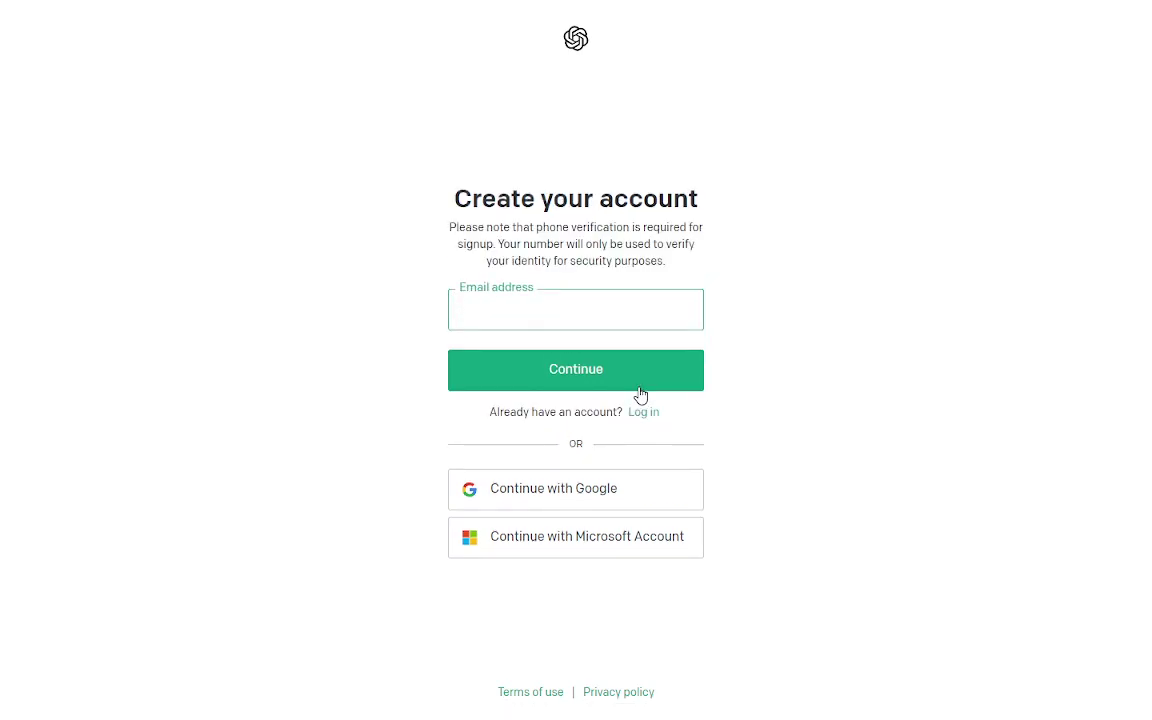
pyautogui.click(479, 313)
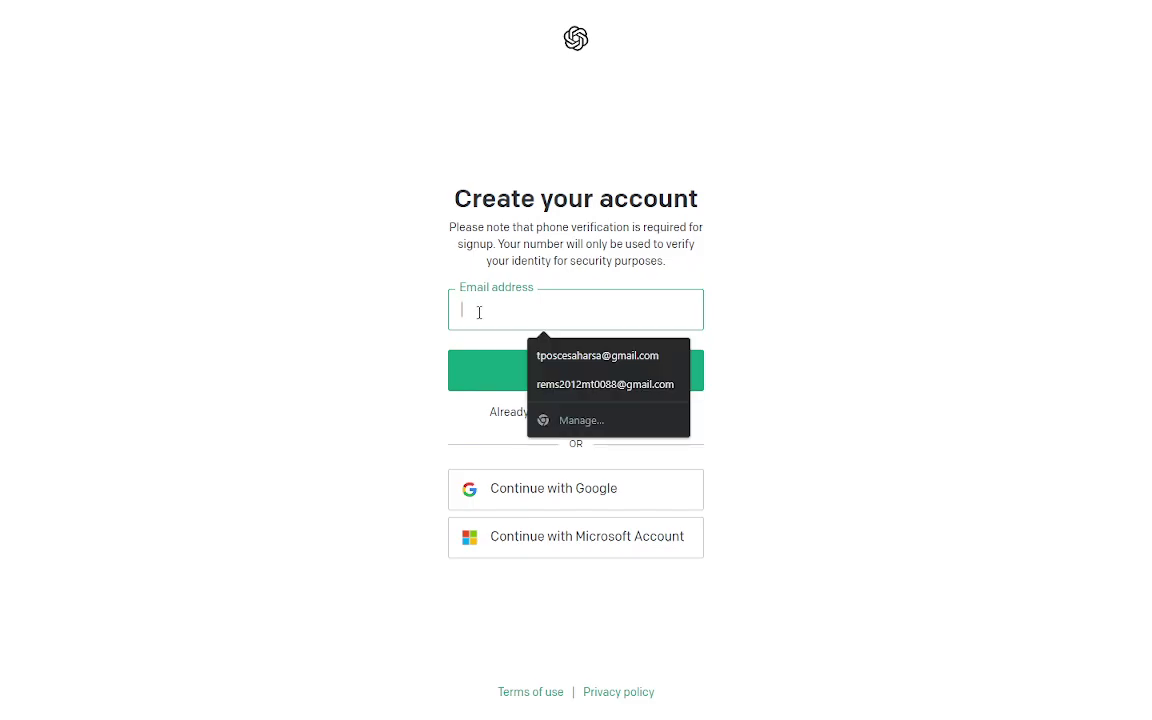
pyautogui.click(368, 352)
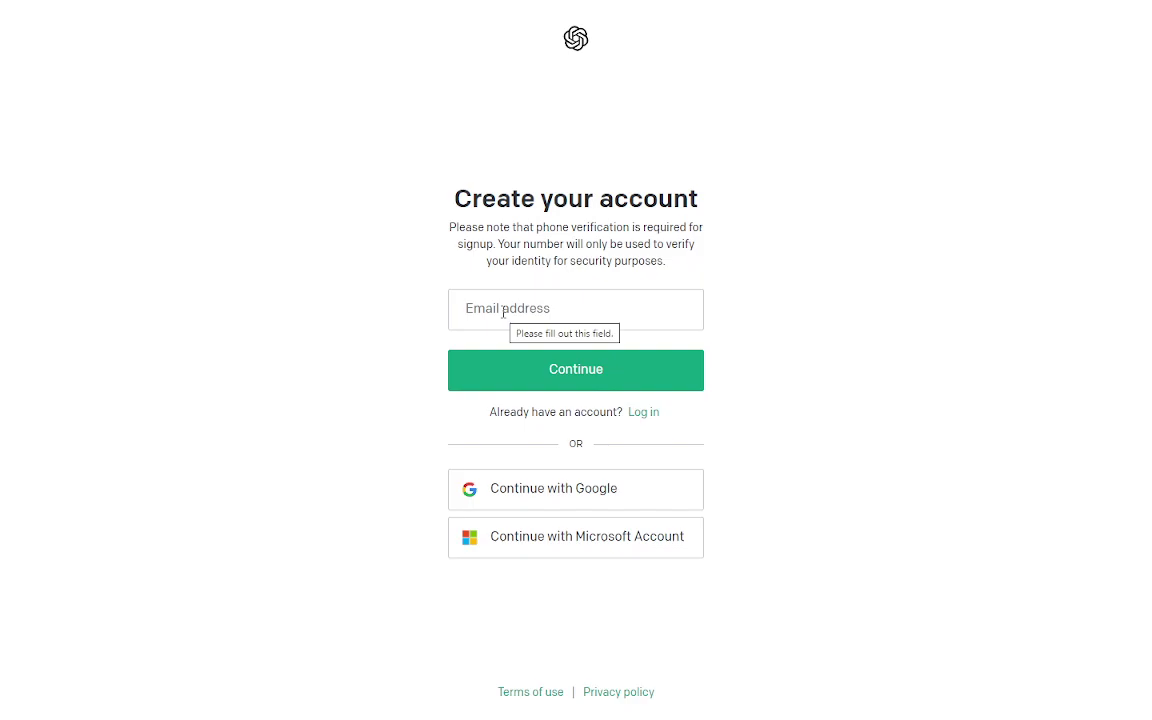
pyautogui.click(503, 312)
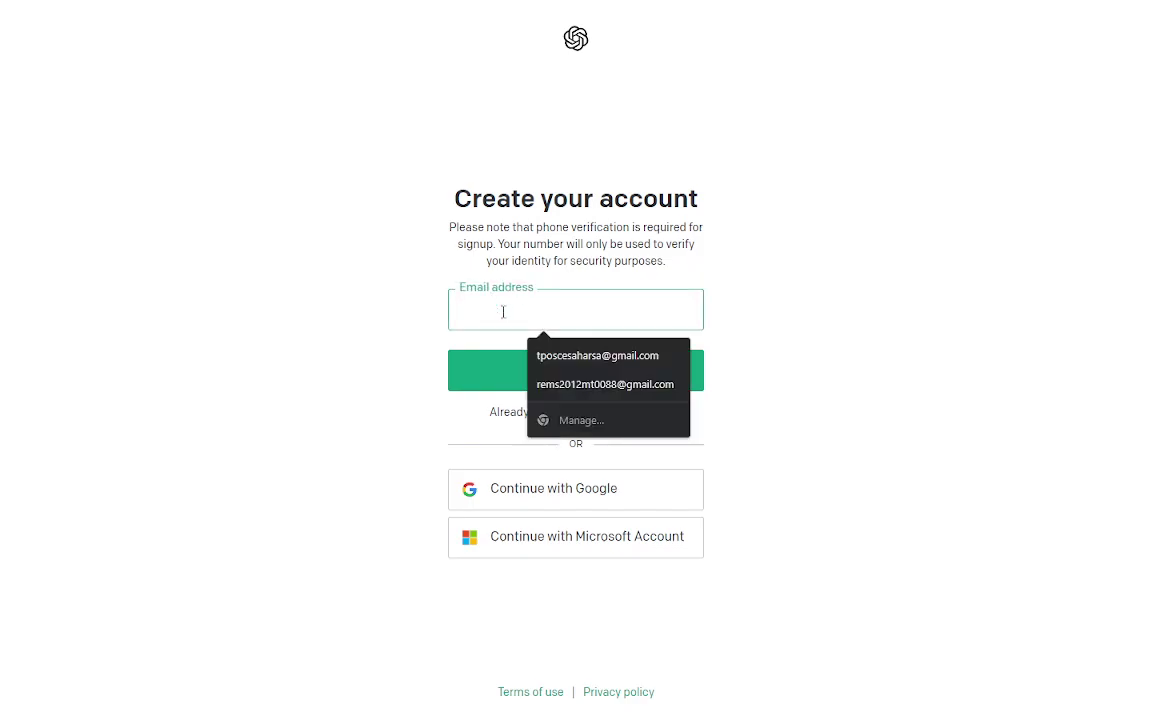
pyautogui.click(586, 384)
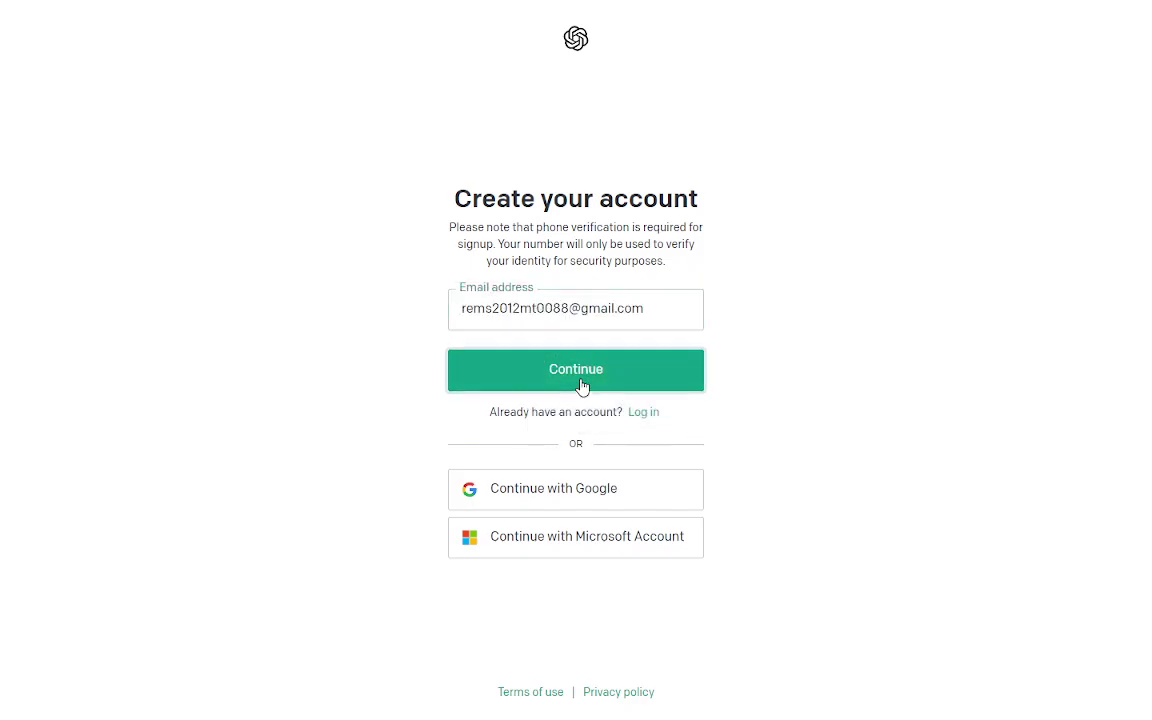
pyautogui.click(577, 380)
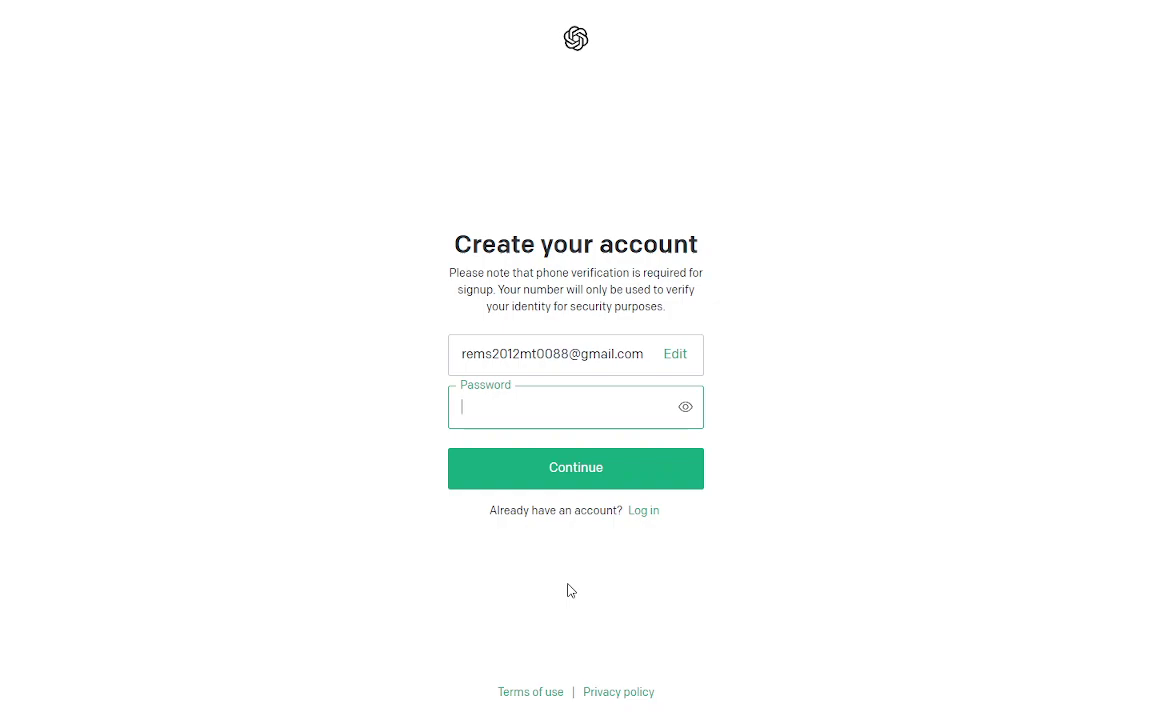
pyautogui.click(645, 514)
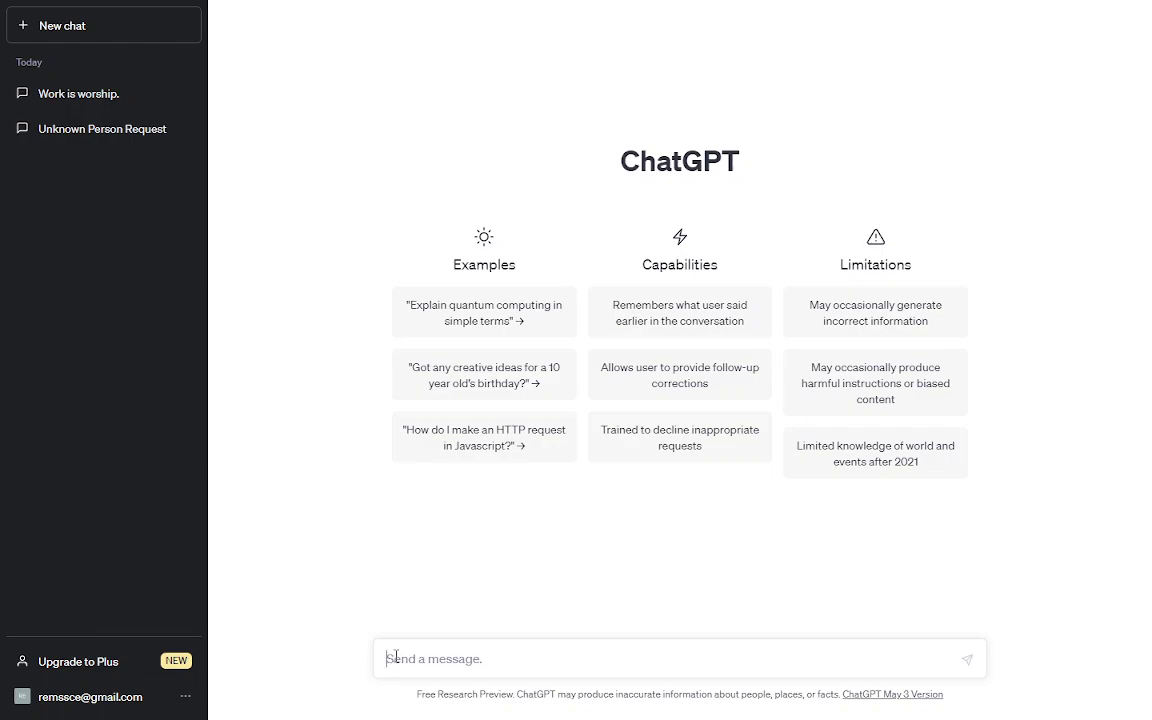
# Send the prompt "Narendra Modi" and highlight the full text of the answer
pyautogui.write('Narendra Modi')
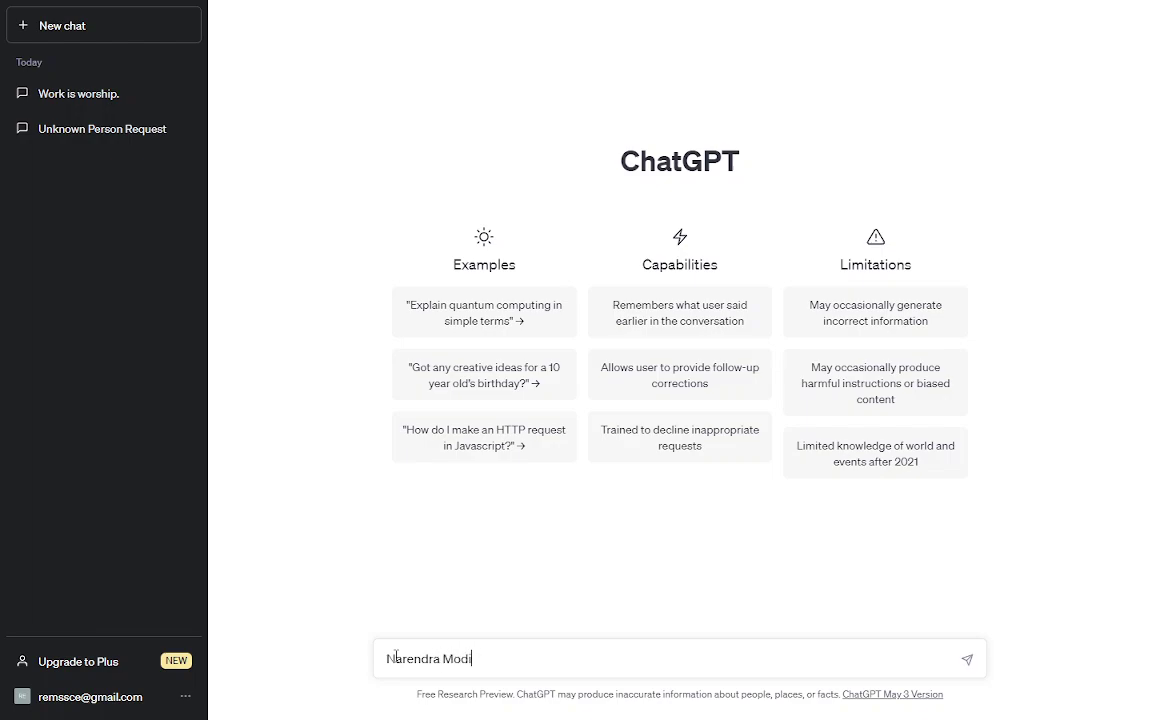
pyautogui.press('Return')
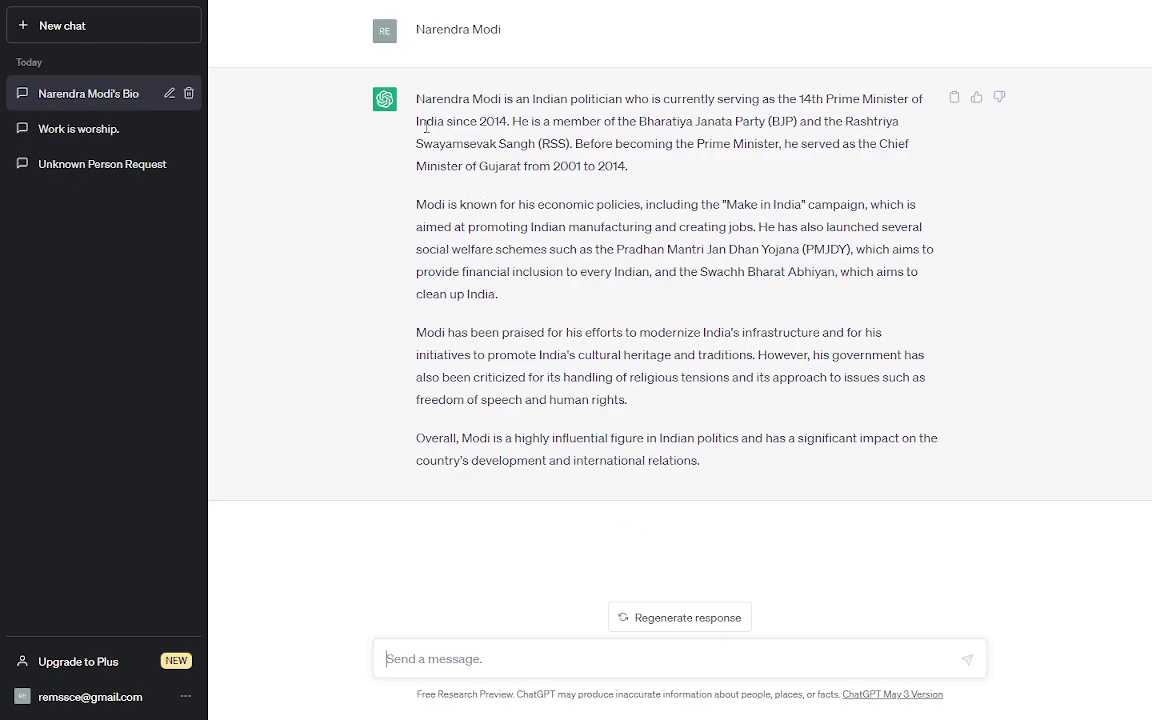
pyautogui.moveTo(421, 105); pyautogui.dragTo(712, 482)
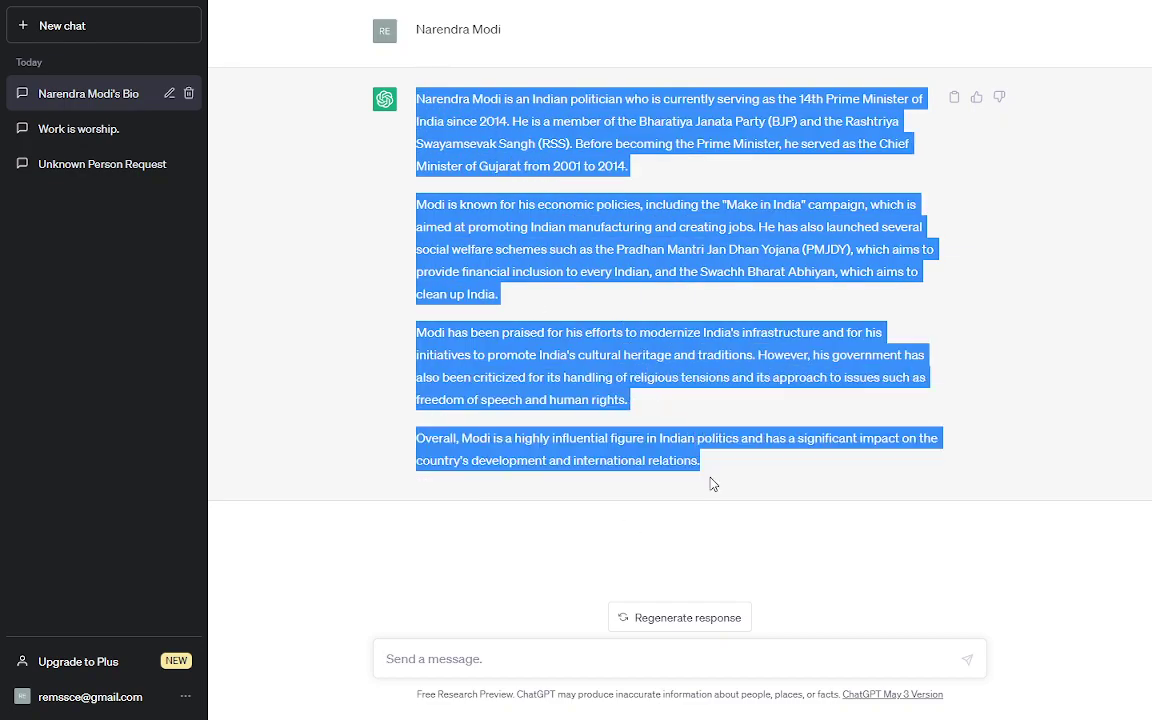
pyautogui.click(732, 560)
# Regenerate the Narendra Modi answer, stopping it partway, and rate the new response as Same
pyautogui.click(725, 617)
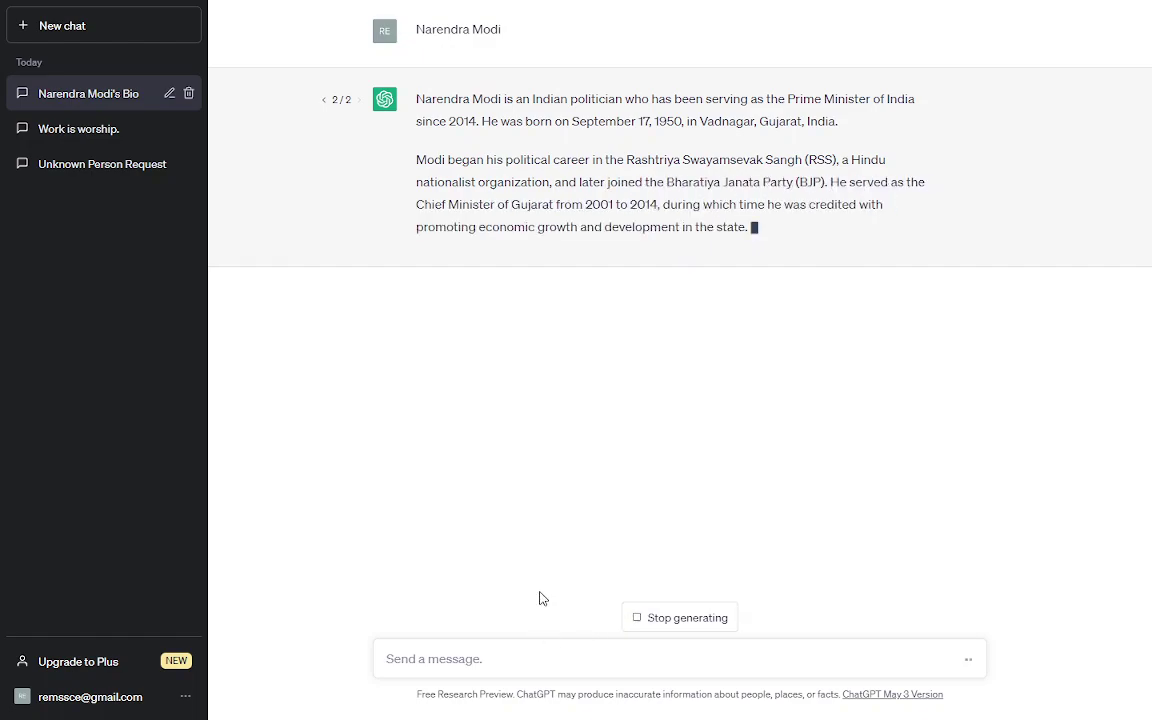
pyautogui.click(672, 621)
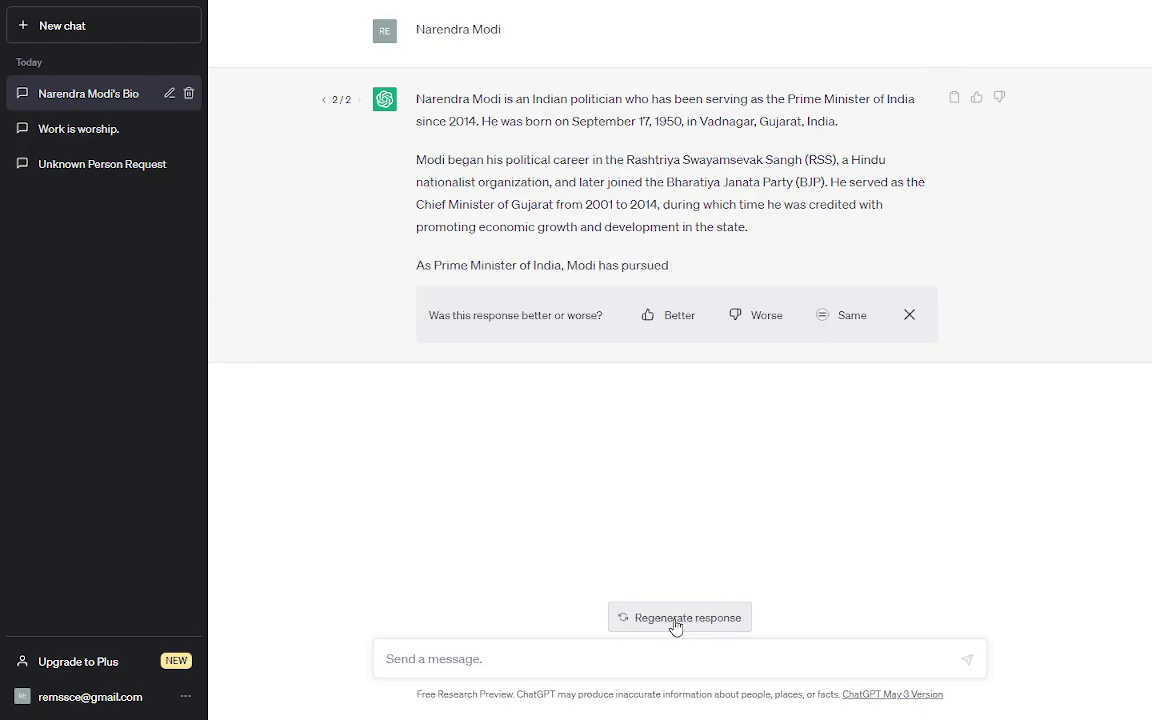
pyautogui.click(848, 316)
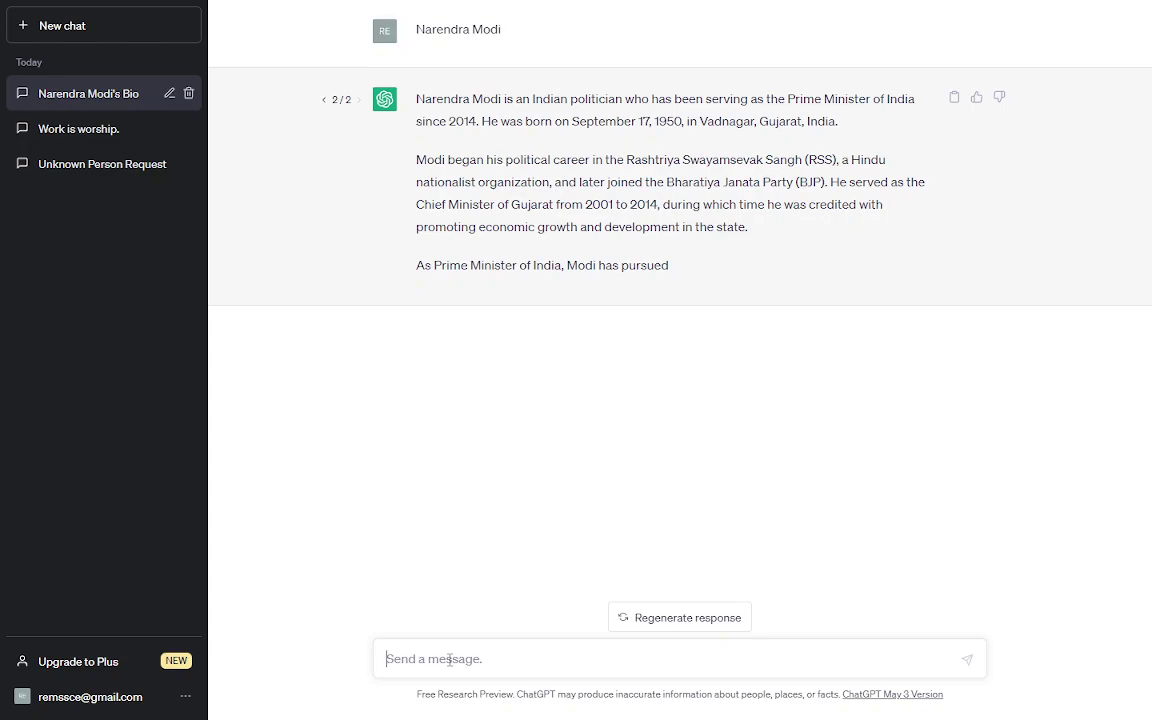
# Send the prompt "IIT" in the same chat and regenerate its answer
pyautogui.write('IIT')
pyautogui.press('Return')
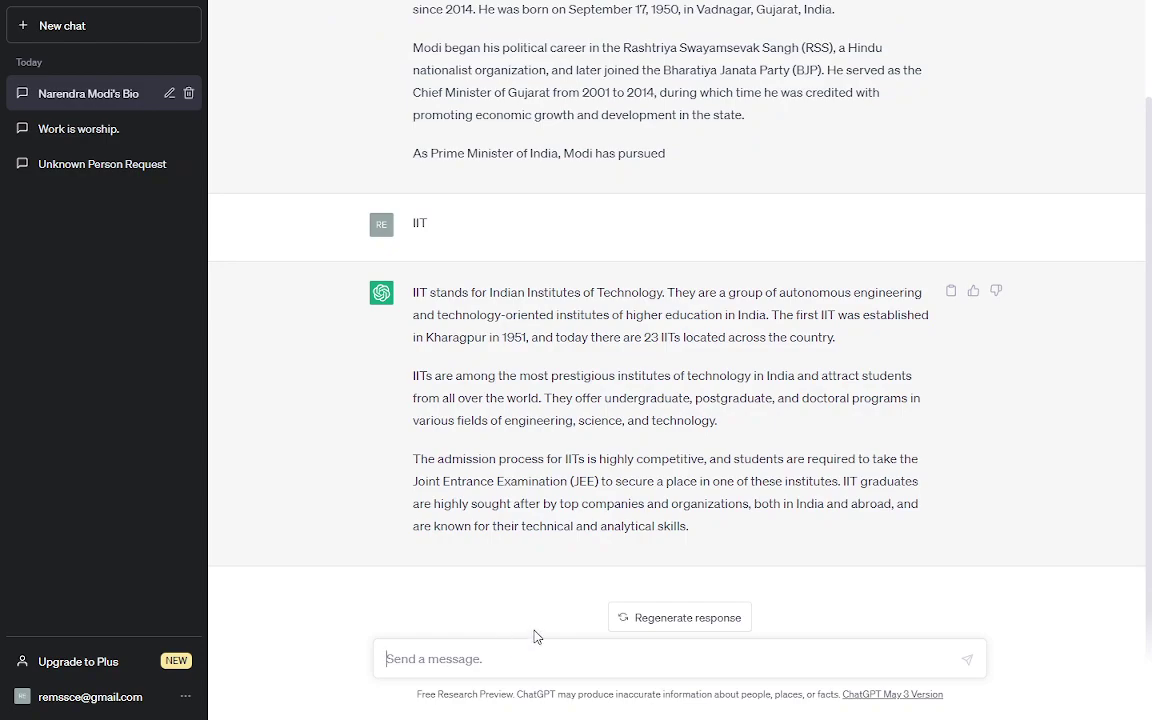
pyautogui.click(668, 621)
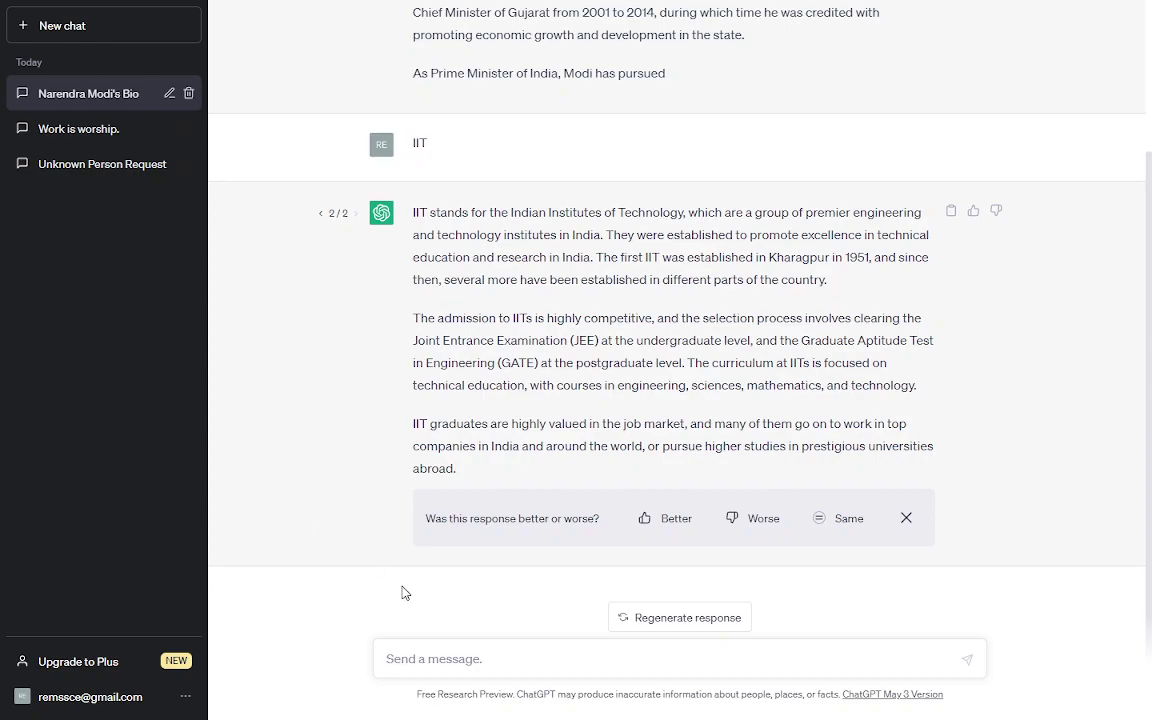
# Send the follow-up prompt "Number of IIT" in the same chat
pyautogui.click(429, 666)
pyautogui.write('N')
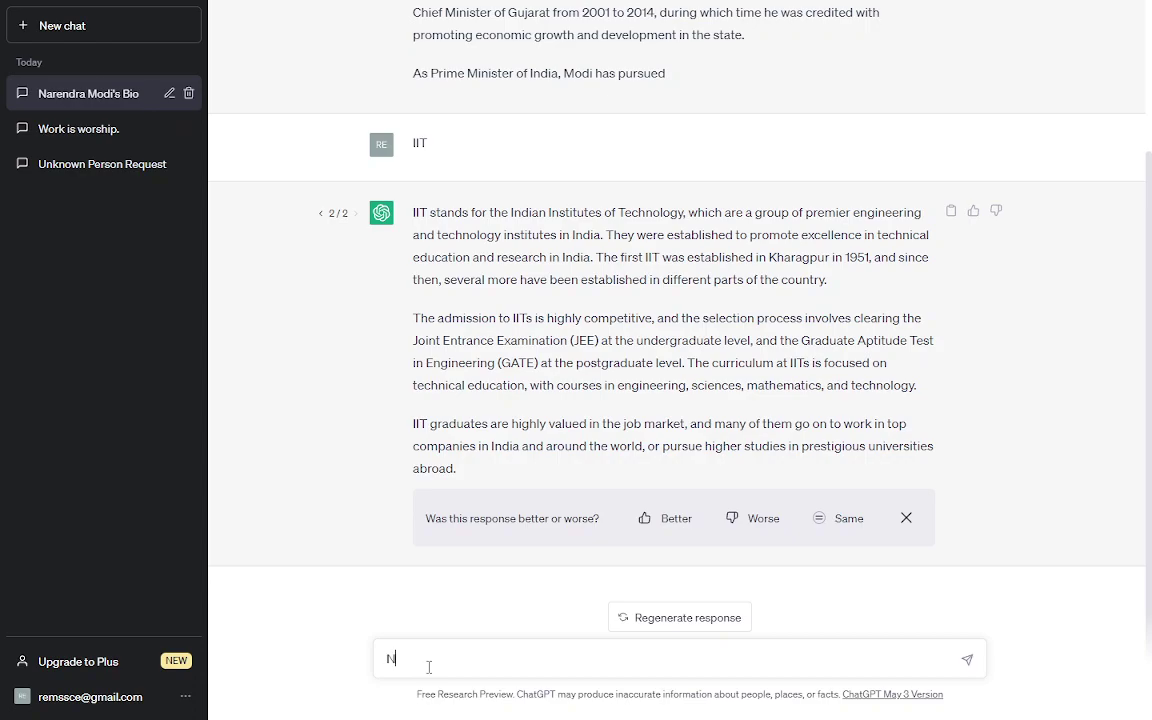
pyautogui.write('o')
pyautogui.press('BackSpace')
pyautogui.press('BackSpace')
pyautogui.write('umber of IIT')
pyautogui.press('Return')
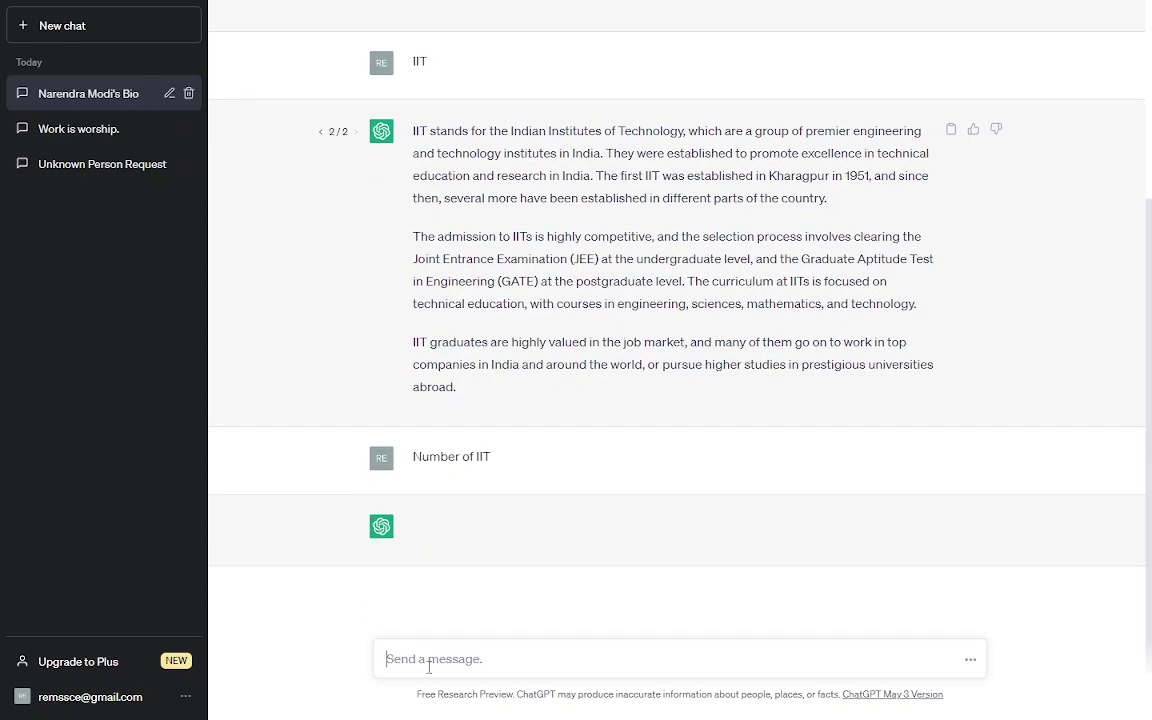